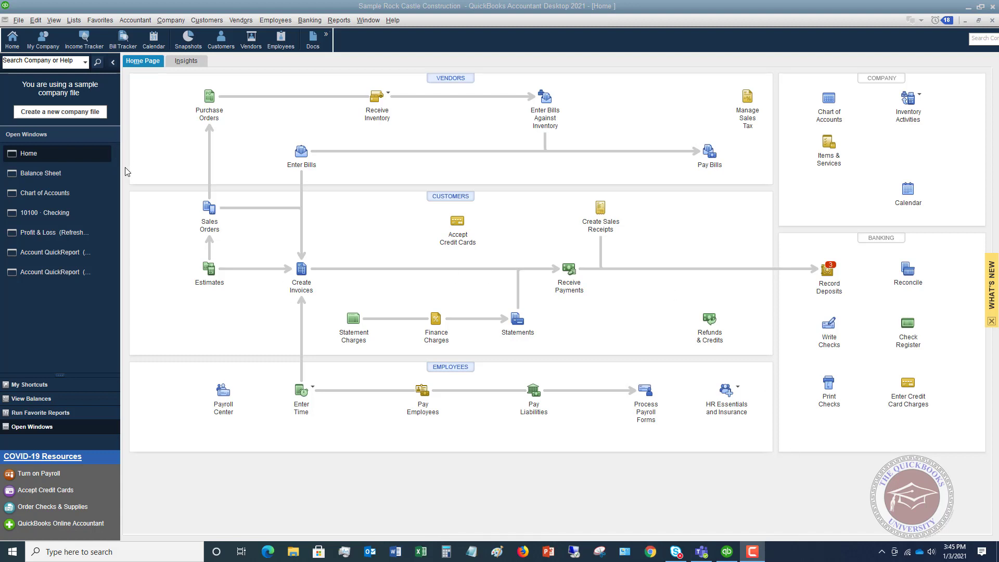
- Bring up the Balance Sheet and find 22250 PPP Loan at 75,000.00 under Long Term Liabilities
left_click(42, 171)
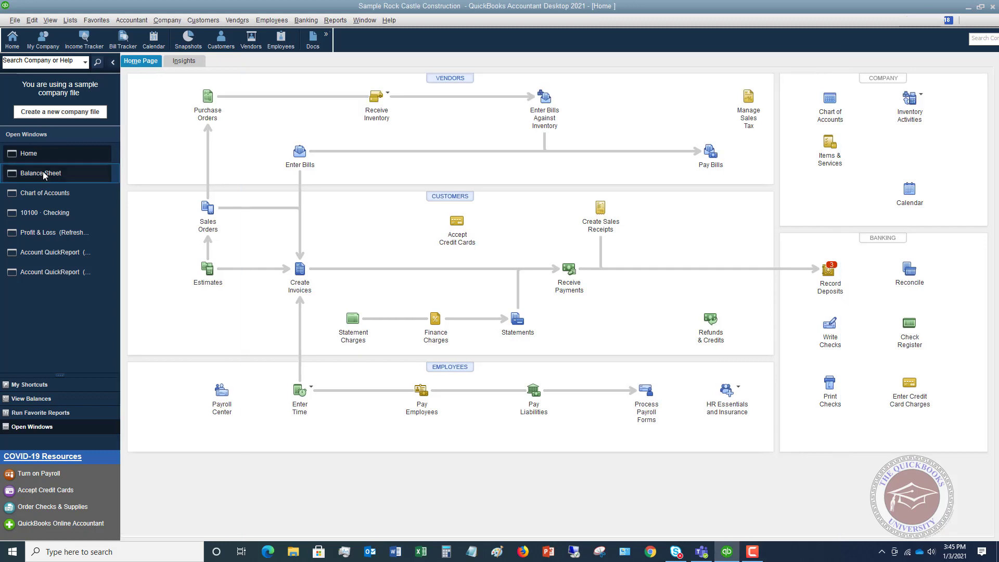
scroll(622, 245, "down", 3)
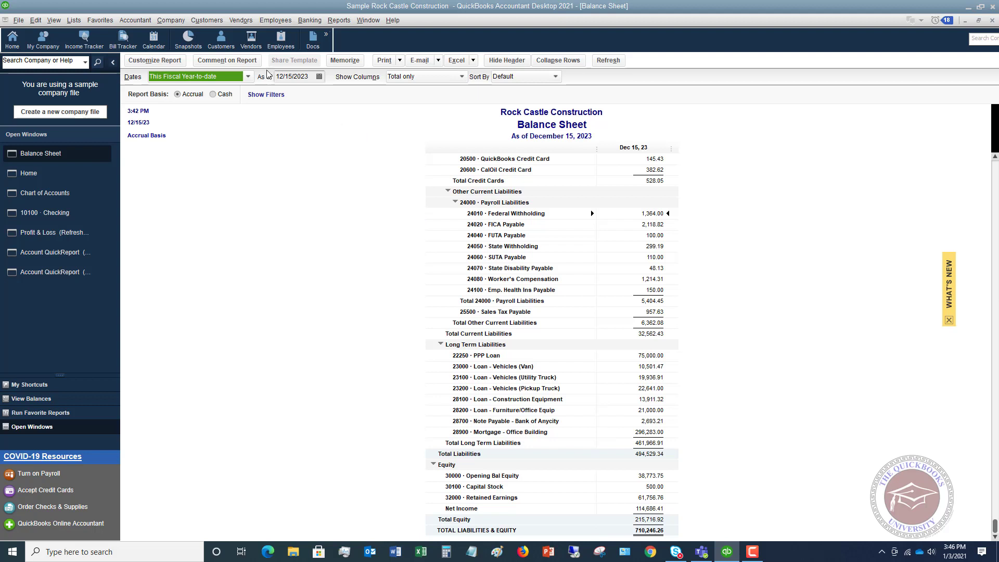
left_click(173, 21)
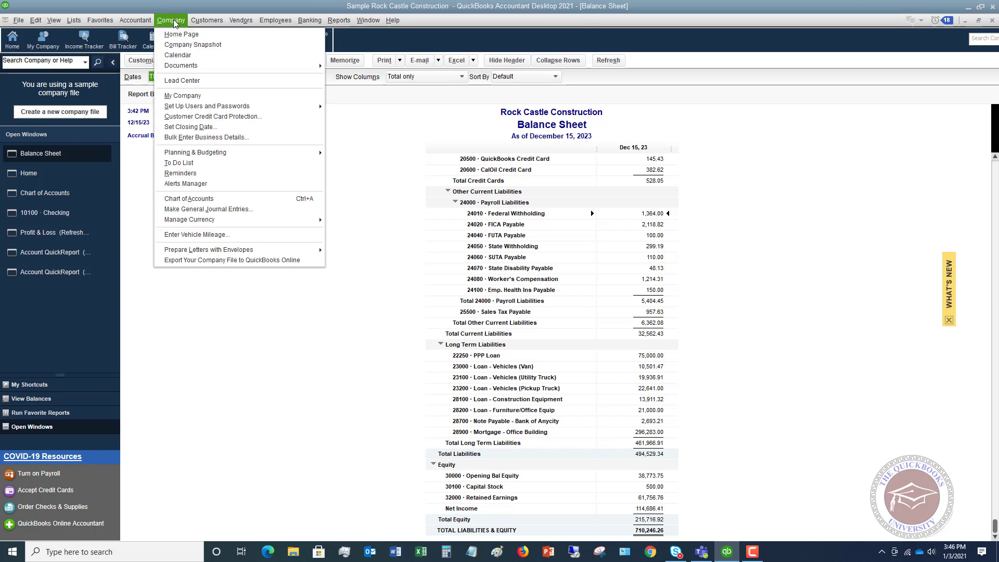
- Start a general journal entry dated 12/15/2020 with entry number MJH
left_click(188, 209)
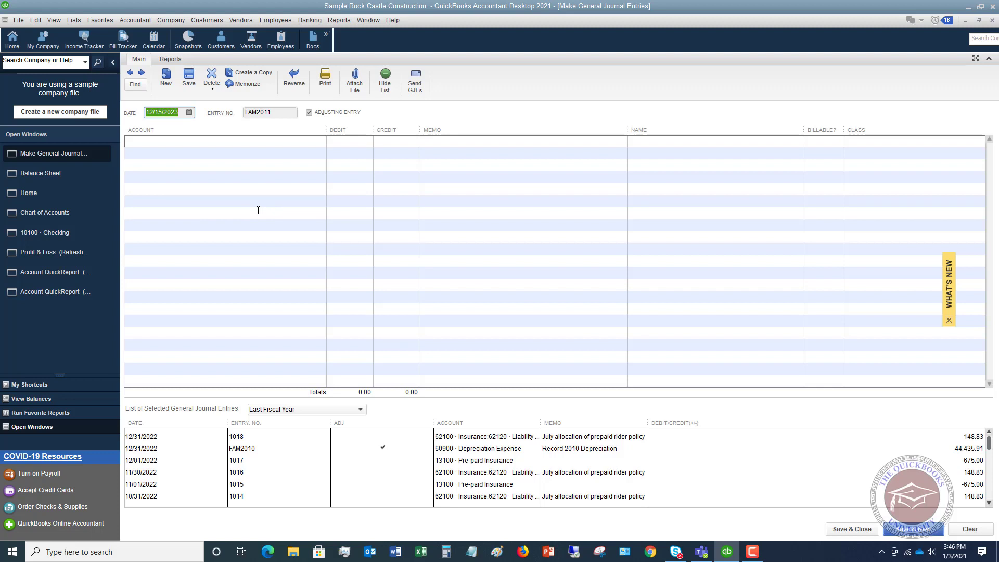
type("12152020")
key("Tab")
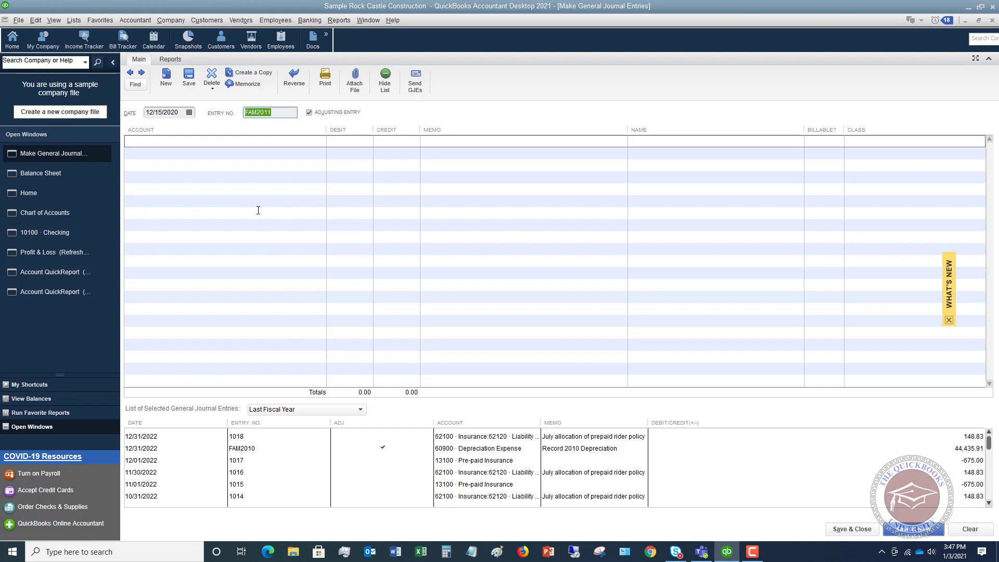
type("MJH")
key("Tab")
key("Tab")
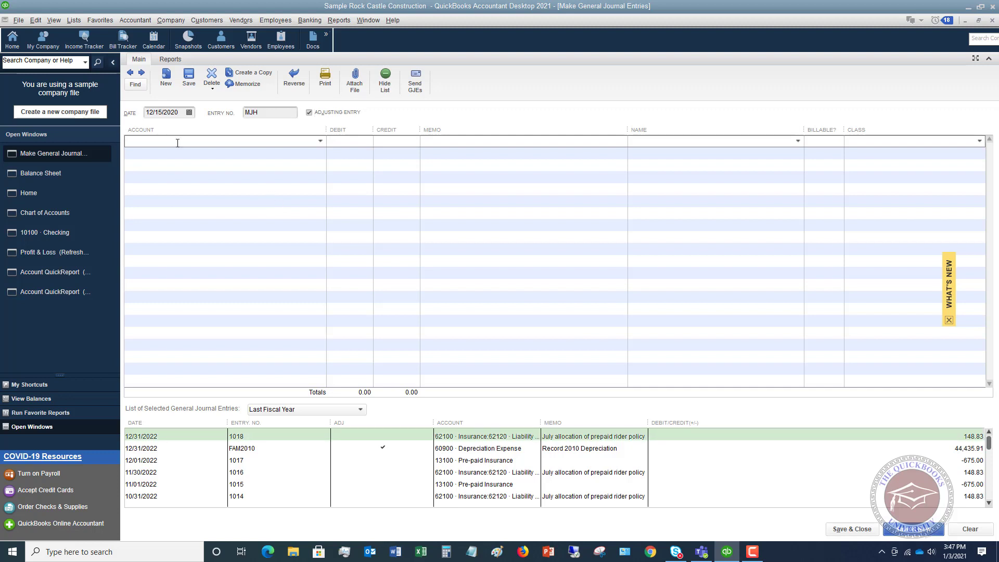
- Debit 22250 PPP Loan 75,000.00 with memo 'To reflect PPP Loan forgiveness'
type("PPP Loan")
key("Tab")
type("5000")
key("Tab")
type("To reflect ")
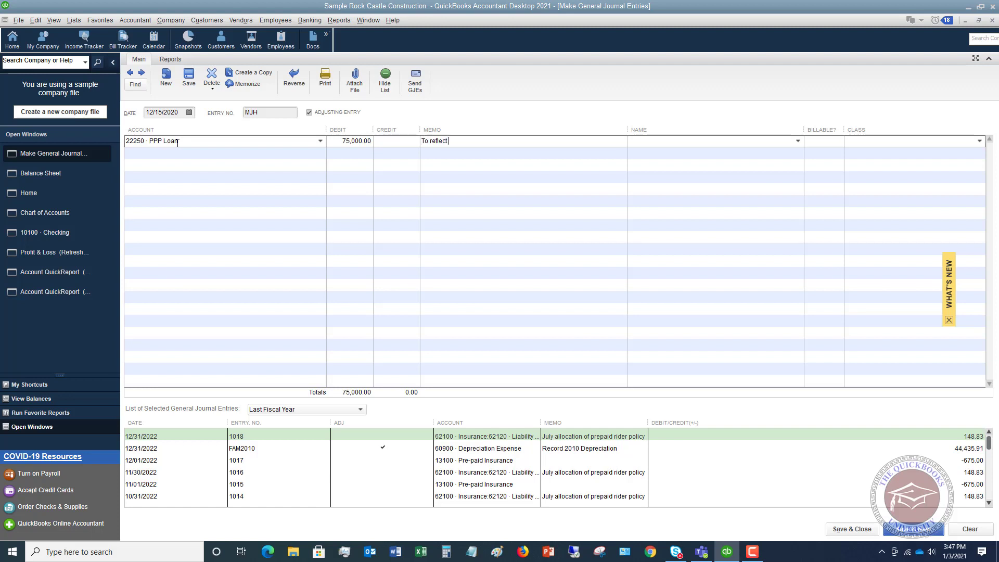
type("PPP Loan forgiv")
type("eness")
left_click(183, 153)
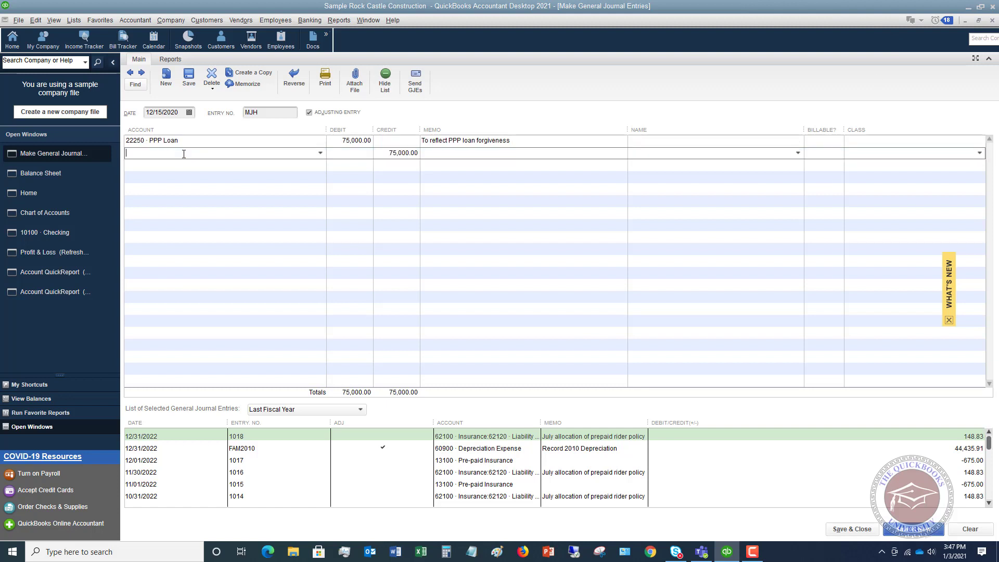
- Add a new Other Income account from the second line's Account list
left_click(320, 153)
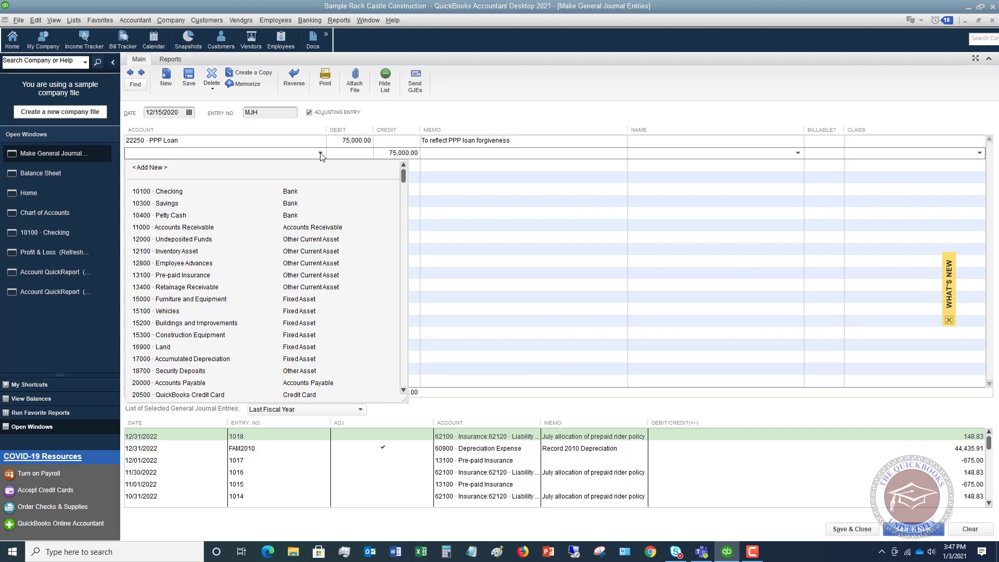
left_click(154, 167)
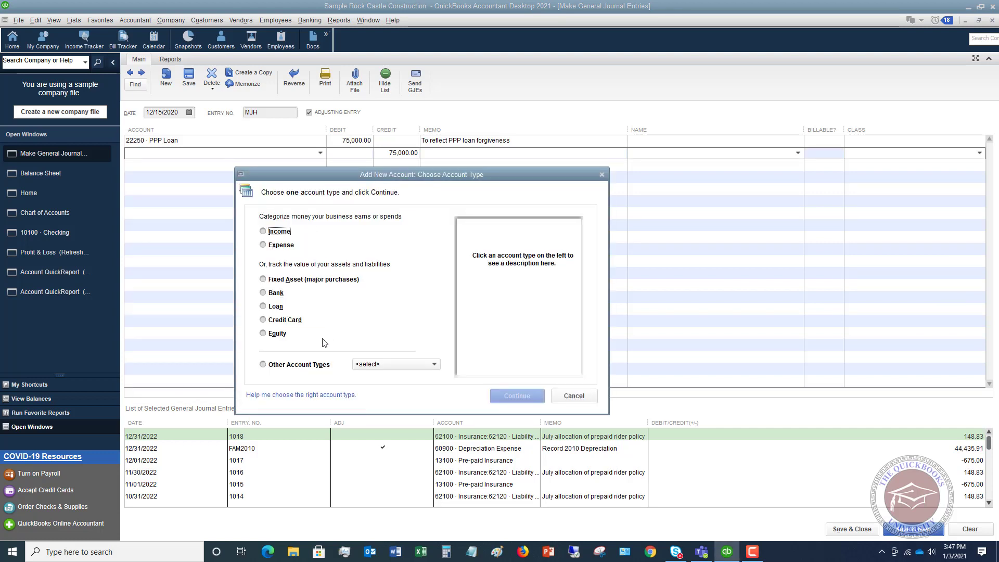
left_click(369, 364)
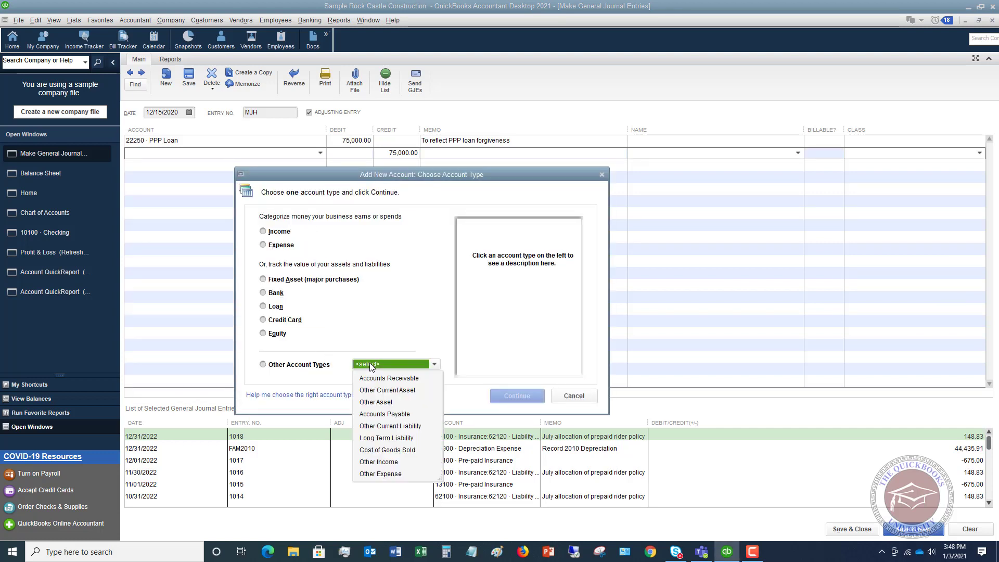
left_click(379, 462)
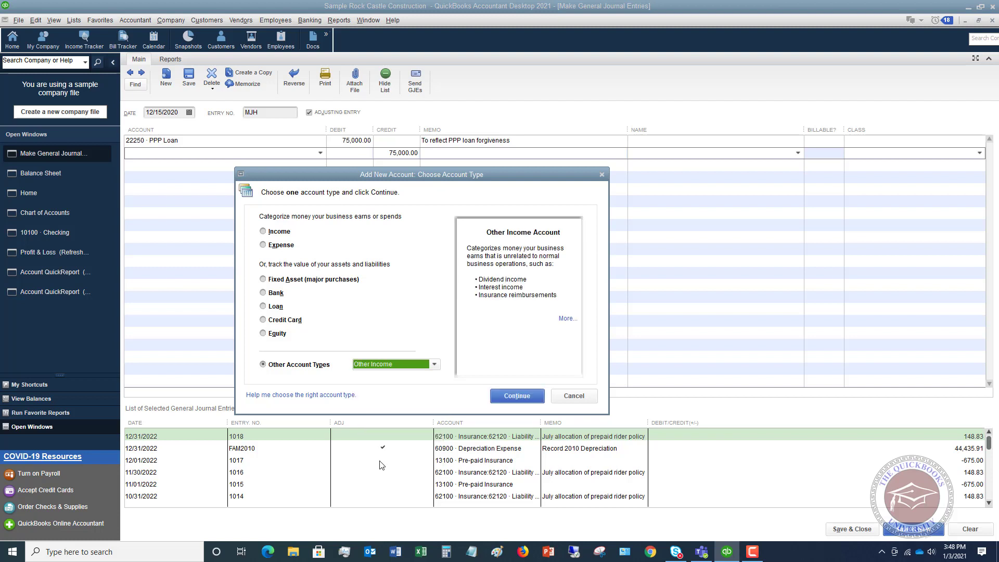
left_click(507, 397)
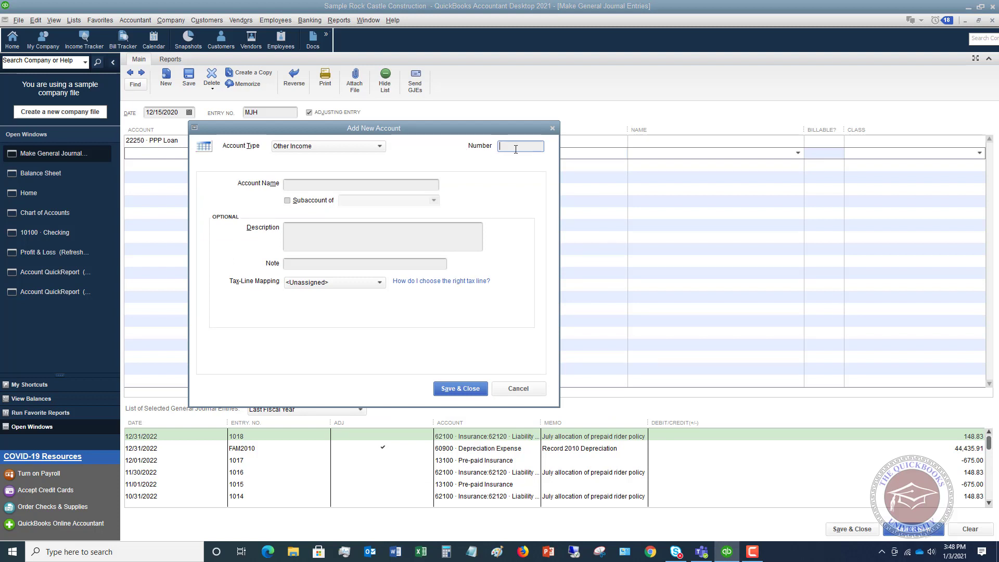
- Name the new account 'Nontaxable PPP Loan Forgiveness' and save it for the 75,000.00 credit
left_click(330, 186)
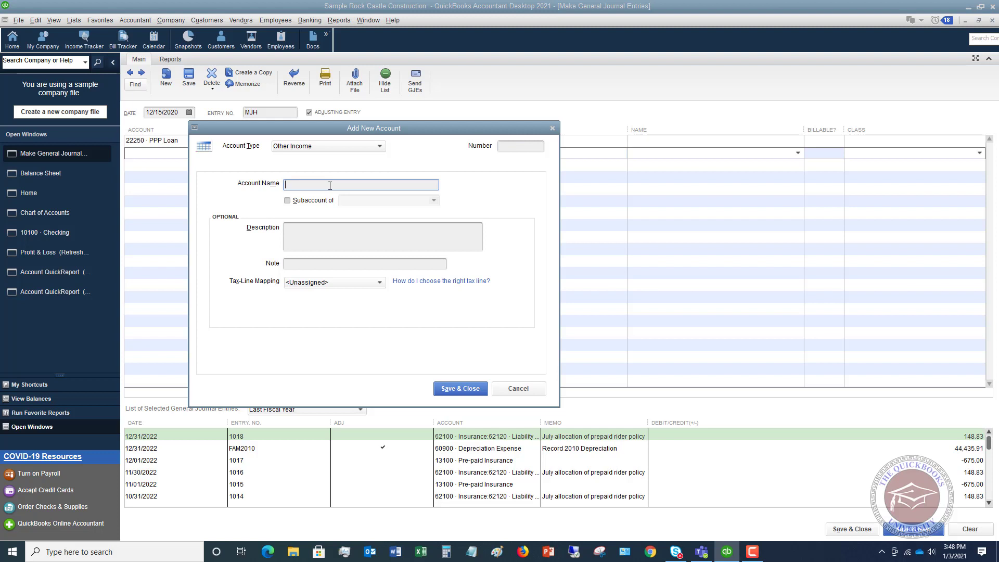
type("Nontaxable PPP Loan Forgiveness")
left_click(463, 390)
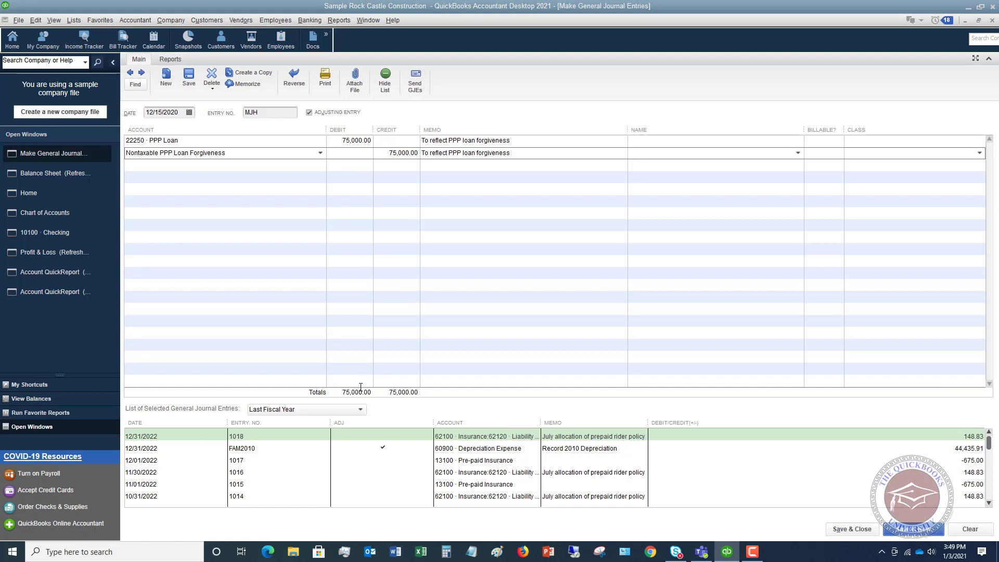
- Save the journal entry, leaving Total Long Term Liabilities at 386,966.91 without the PPP Loan
left_click(852, 529)
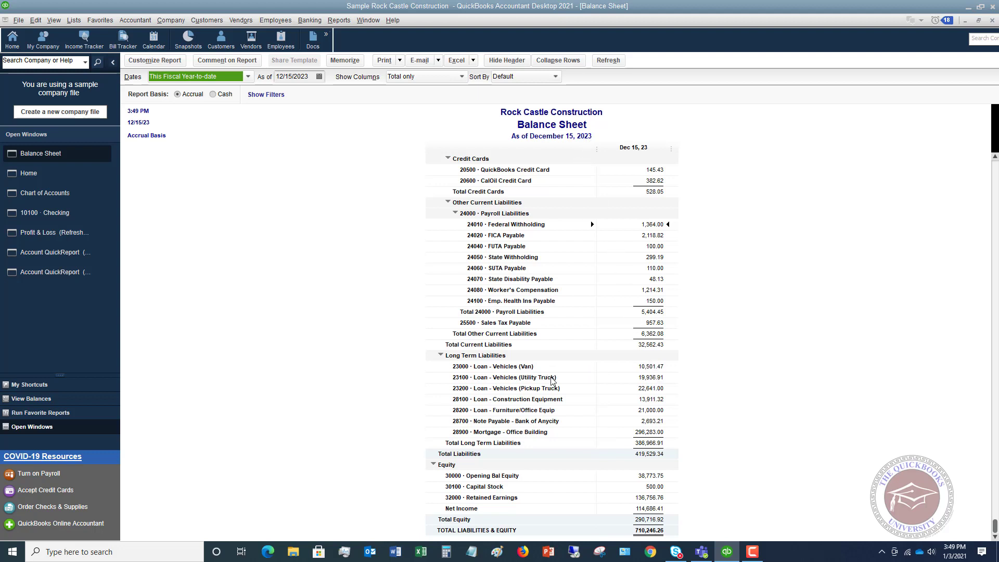
- Run the Profit & Loss for 01/01/2020 to 12/31/2020 to show the 75,000.00 forgiveness income
left_click(48, 235)
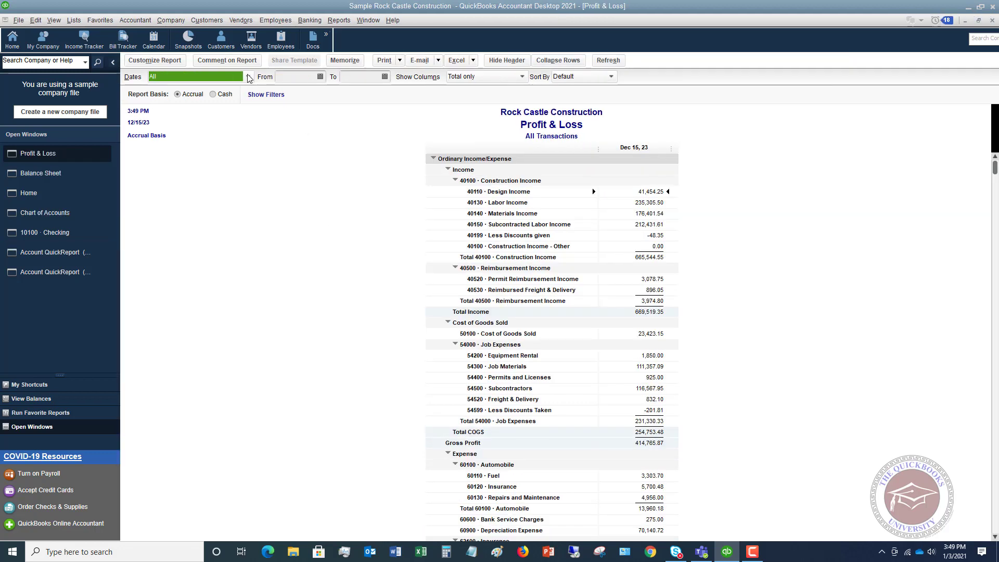
left_click(294, 77)
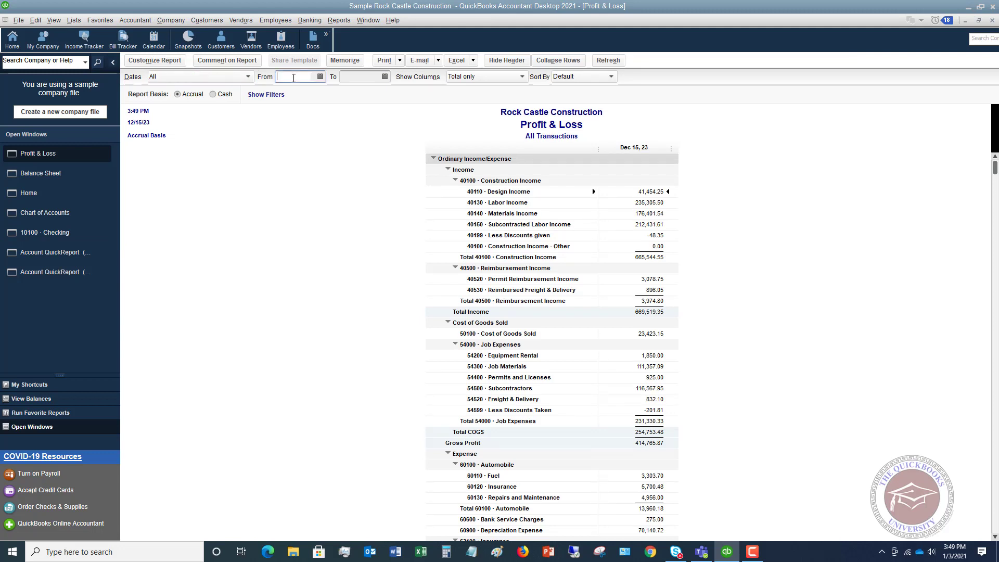
type("01/01/2020")
key("Tab")
type("1")
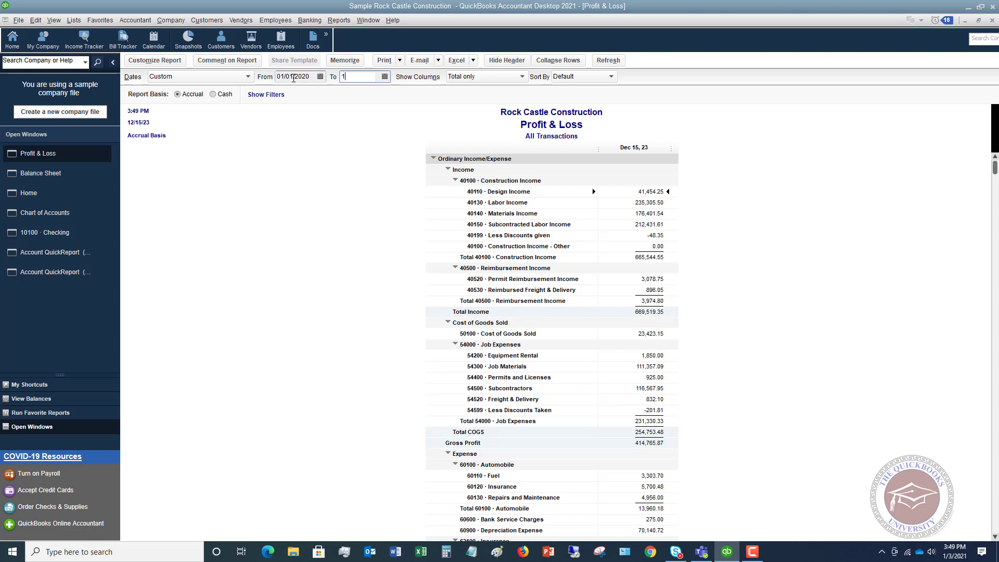
type("231")
key("Tab")
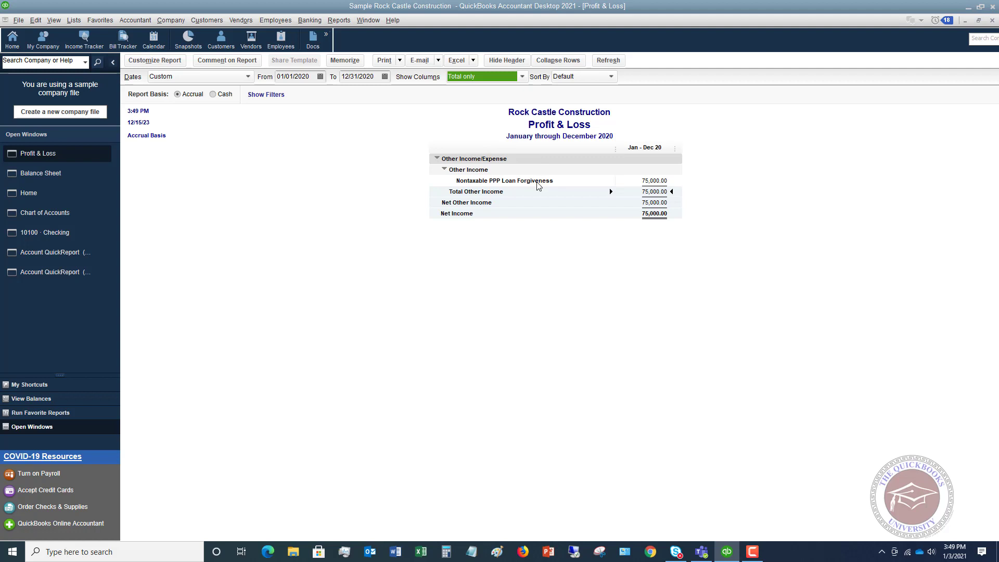